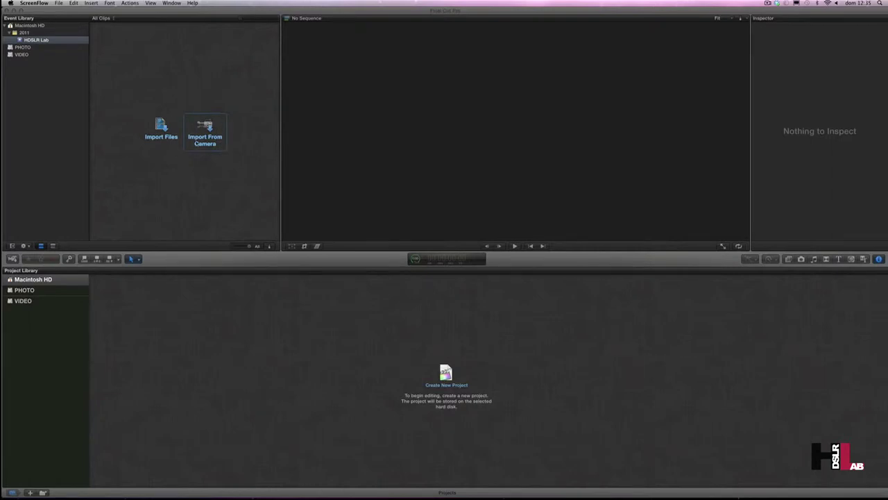
Open the Camera Import window listing the GH2 camera's 22 clips, nudging it slightly into place.
left_click(205, 142)
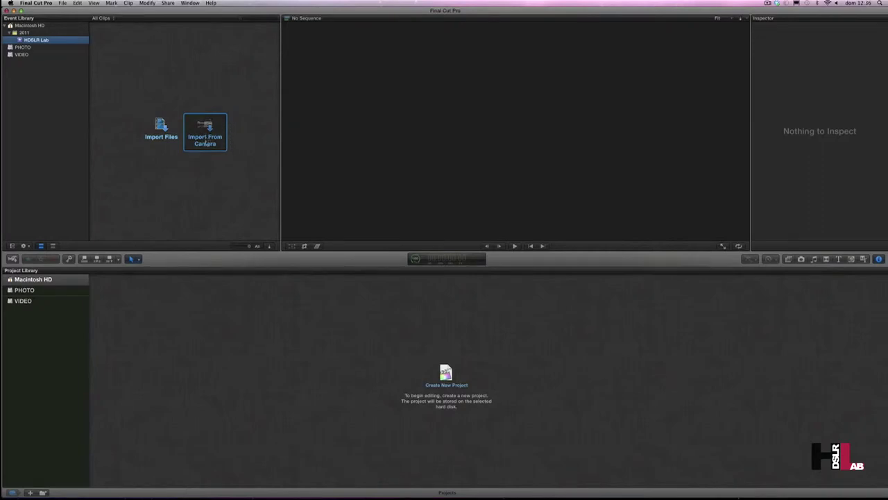
left_click(227, 139)
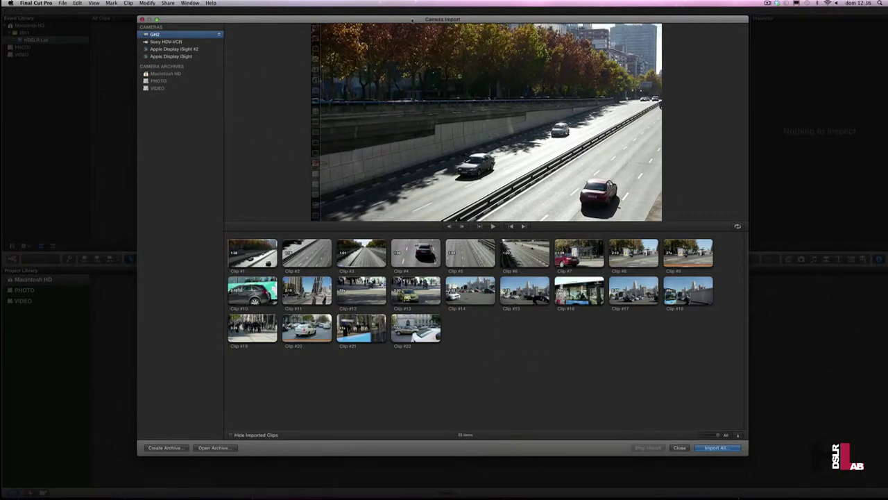
left_click_drag(422, 23, 431, 24)
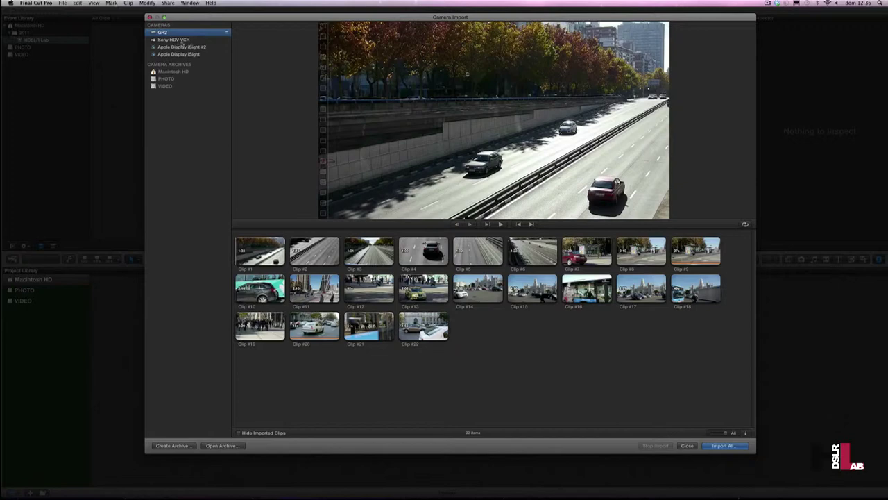
left_click(181, 41)
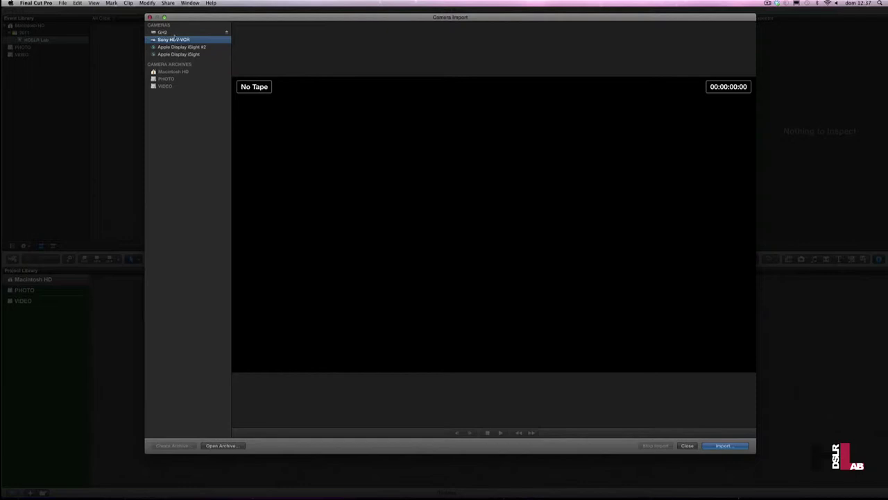
left_click(163, 33)
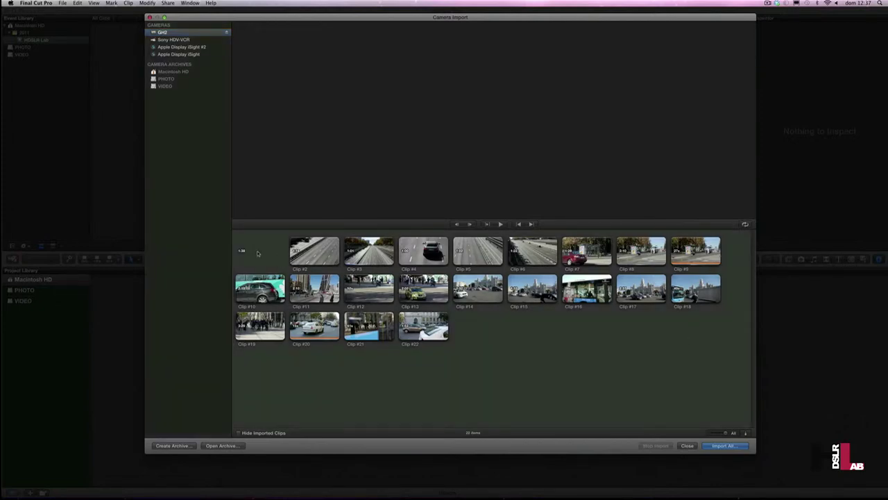
Preview GH2 Clips #2 through #8 in turn, ending on Clip #8's bus-stop footage.
left_click(321, 256)
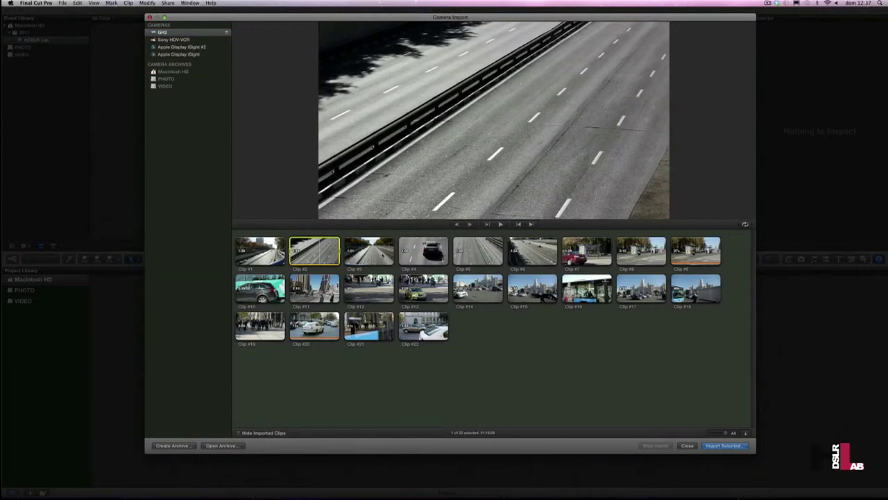
left_click(369, 251)
left_click(424, 257)
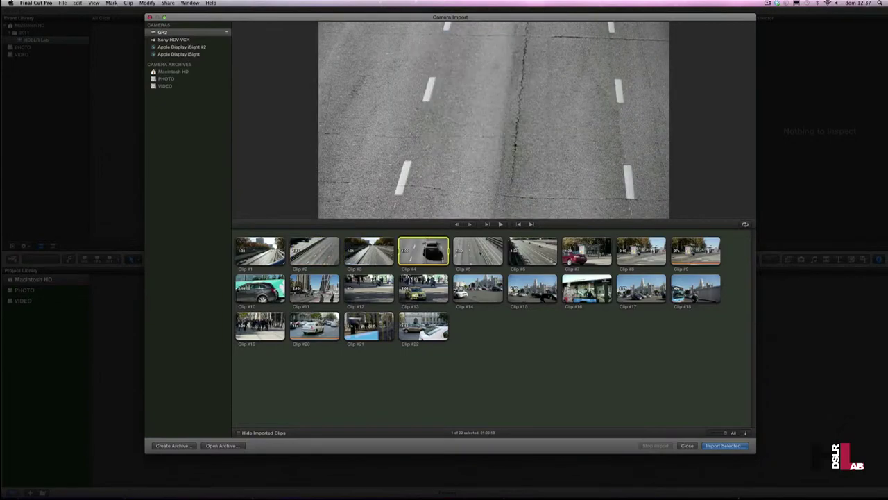
left_click(463, 253)
left_click(545, 256)
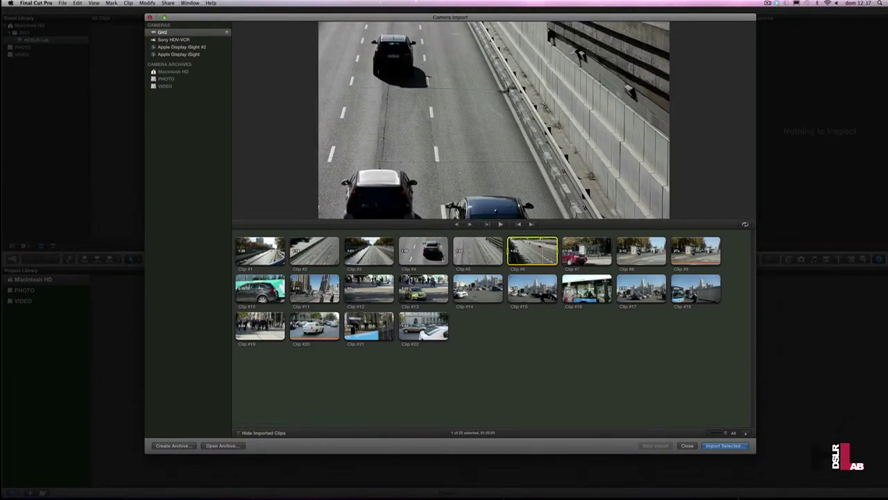
left_click(586, 251)
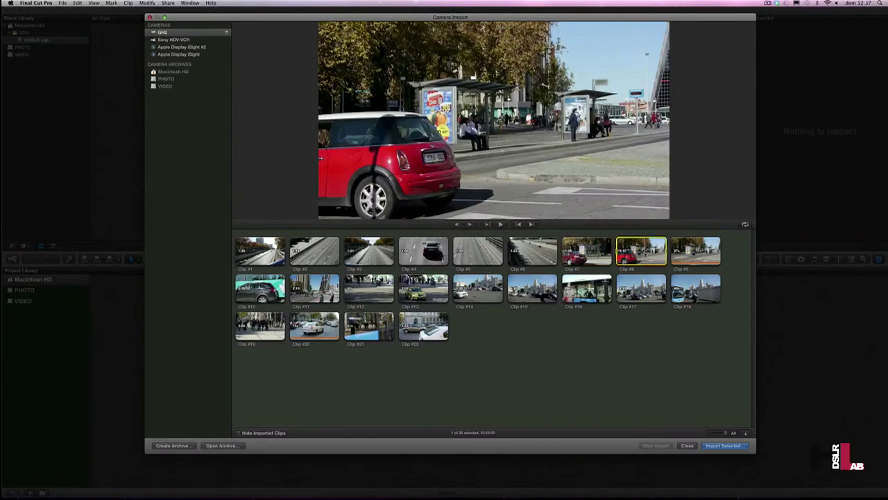
left_click(641, 251)
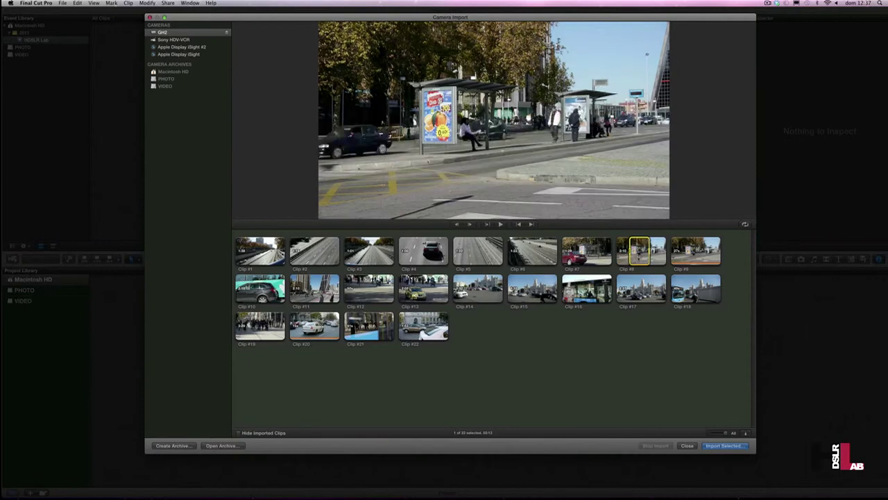
Play and stop Clip #8, then select the entire clip for import.
left_click(500, 224)
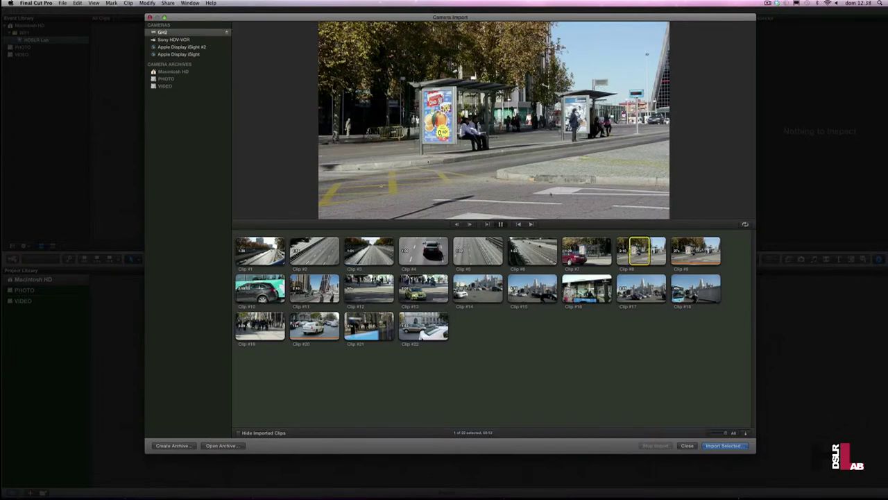
left_click(500, 225)
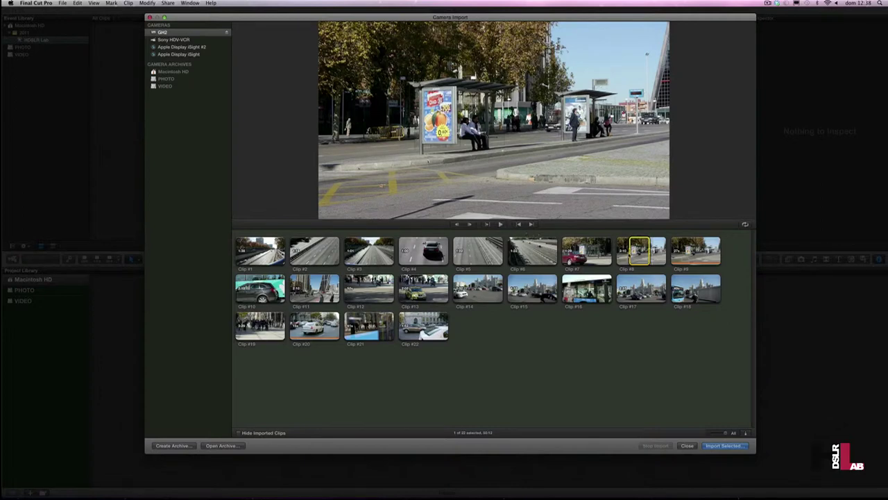
left_click(627, 247)
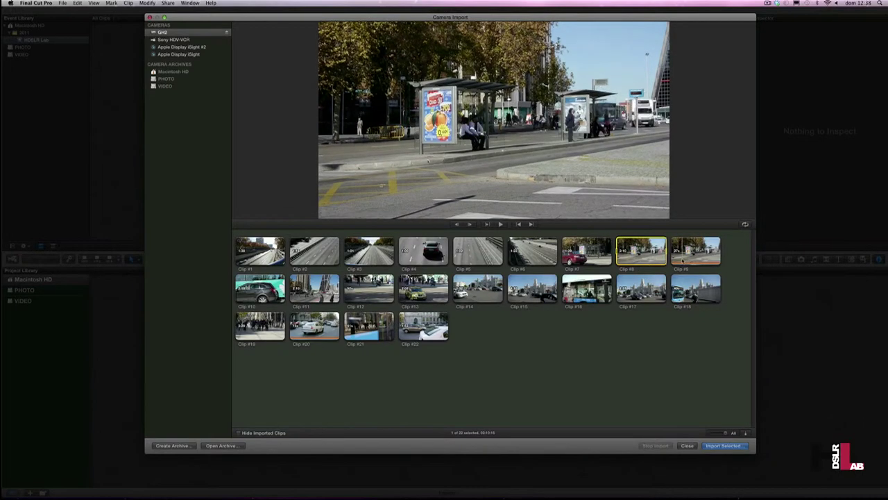
Select Clips 9, 12, 5, 15 and 16, then drag-select all 22 clips and deselect them.
left_click(698, 260, "super")
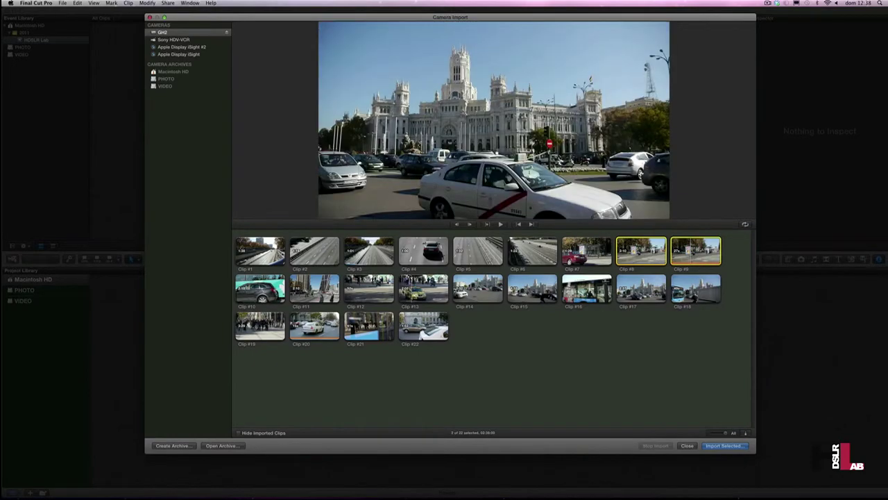
left_click(388, 290, "super")
left_click(466, 260, "super")
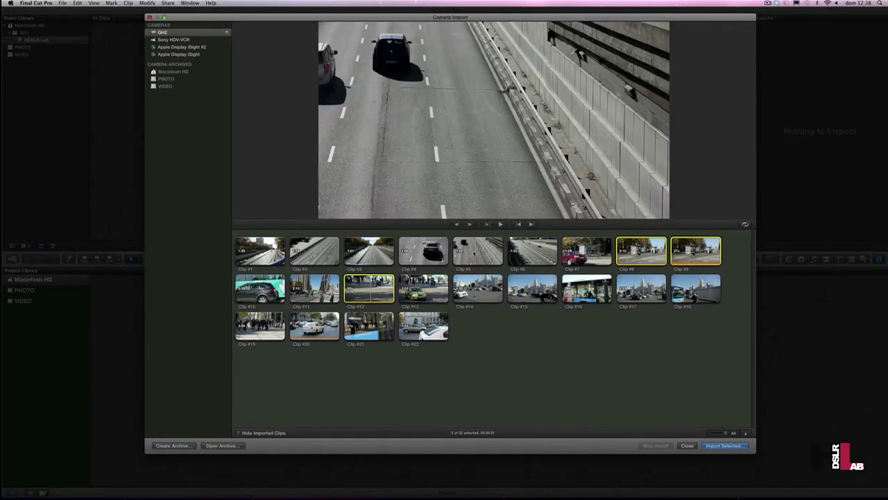
left_click(532, 288, "super")
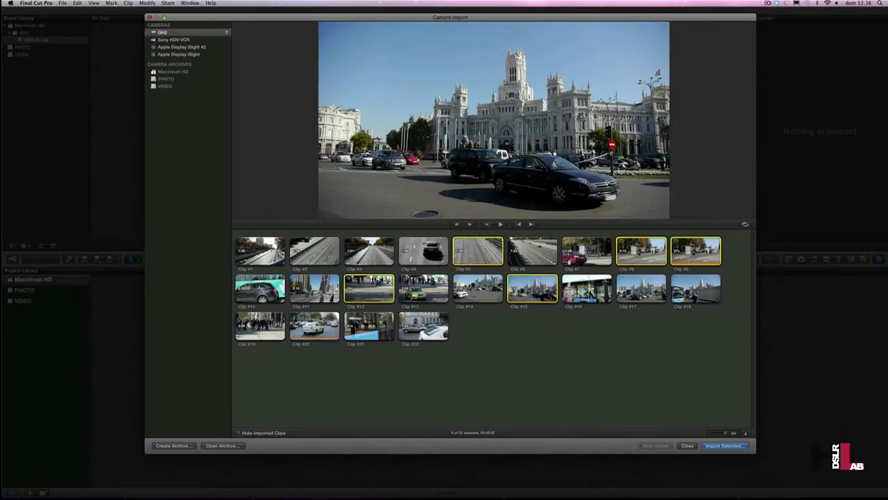
left_click(586, 289, "super")
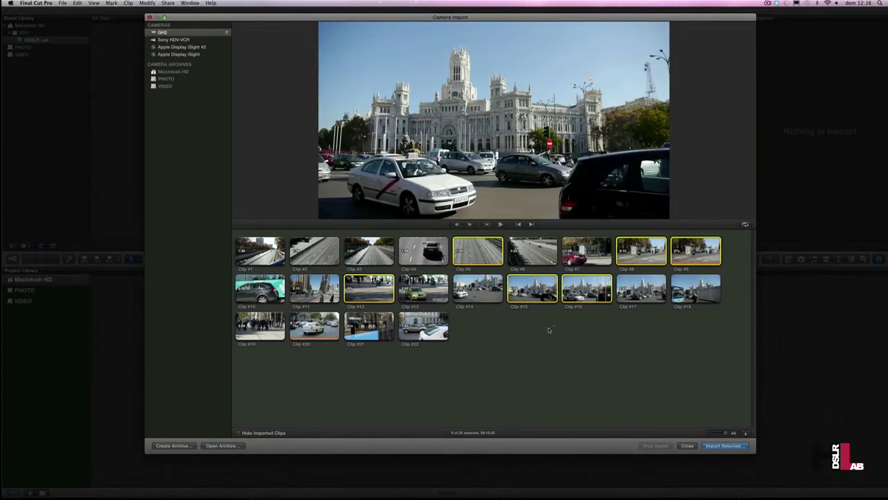
left_click(551, 330)
left_click_drag(736, 245, 247, 346)
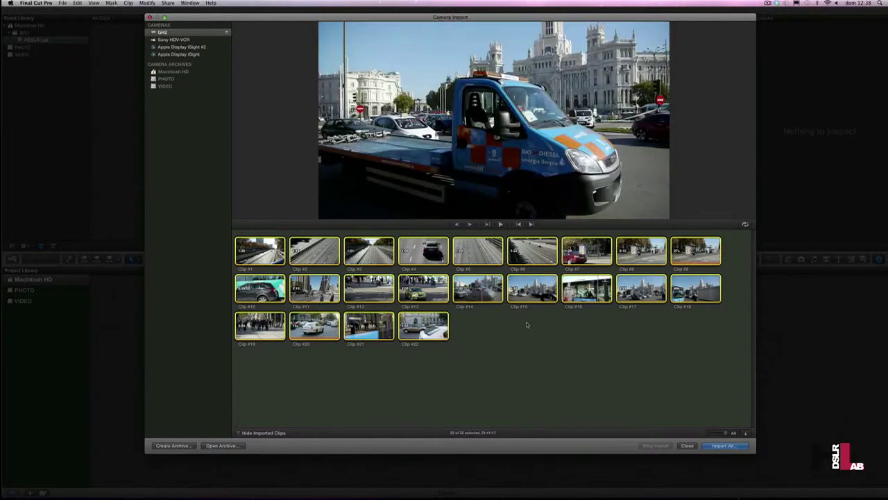
left_click(450, 291)
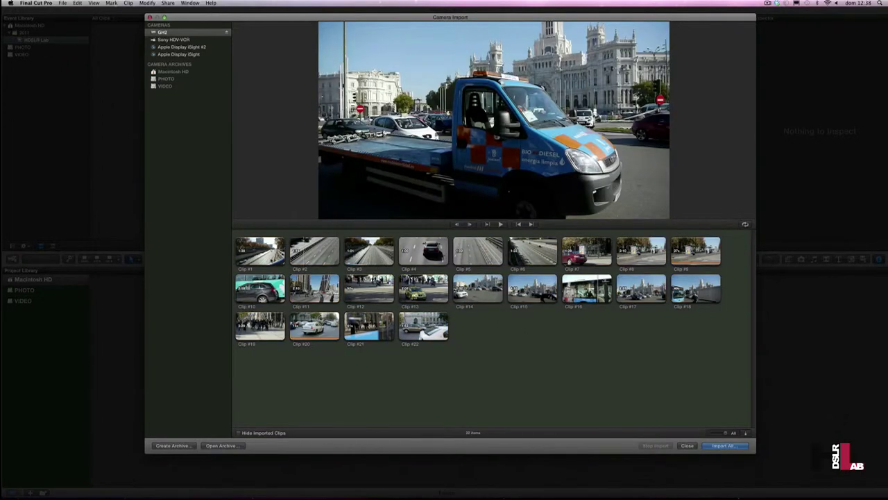
Select Clips 1, 4, 7, 9, 10 and 13, then drag-select Clips 7–9 and 16–18, clearing each selection.
left_click(271, 256)
left_click(434, 253, "super")
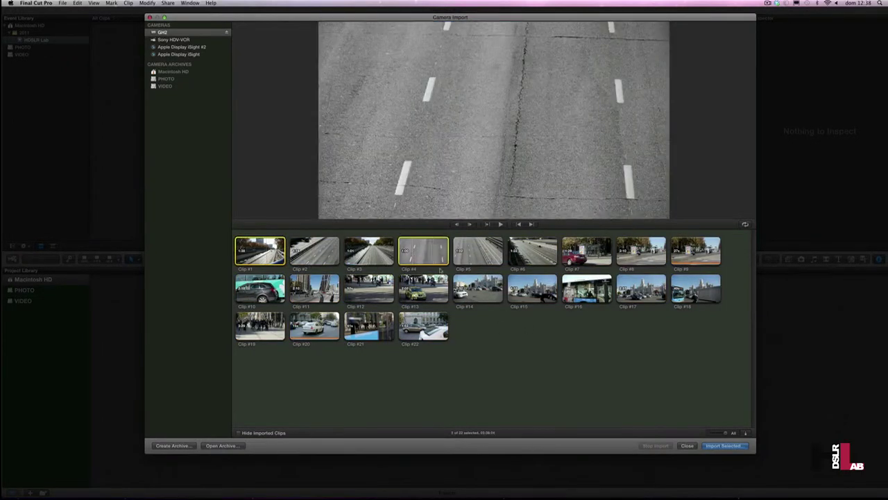
left_click(590, 255, "super")
left_click(697, 244, "super")
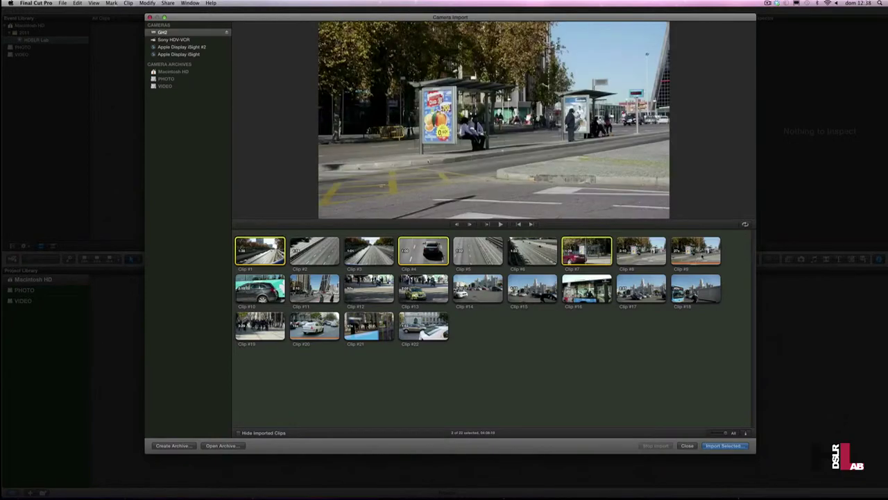
left_click(260, 288, "super")
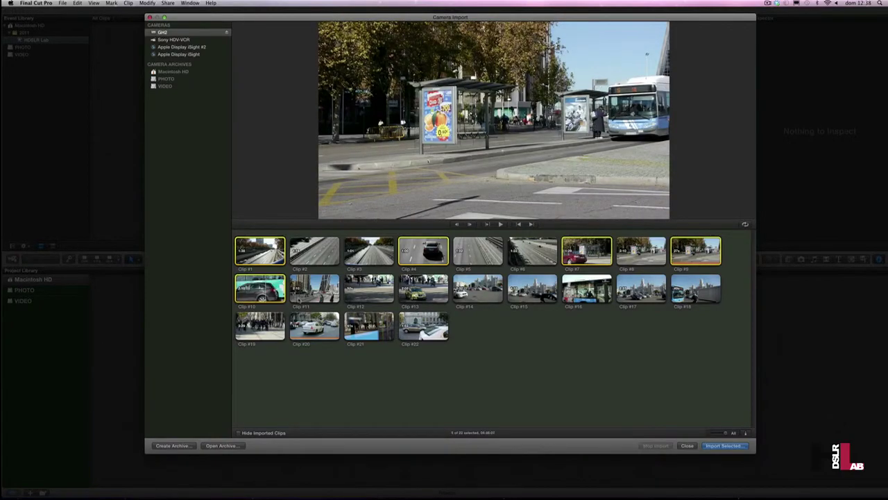
left_click(423, 288, "super")
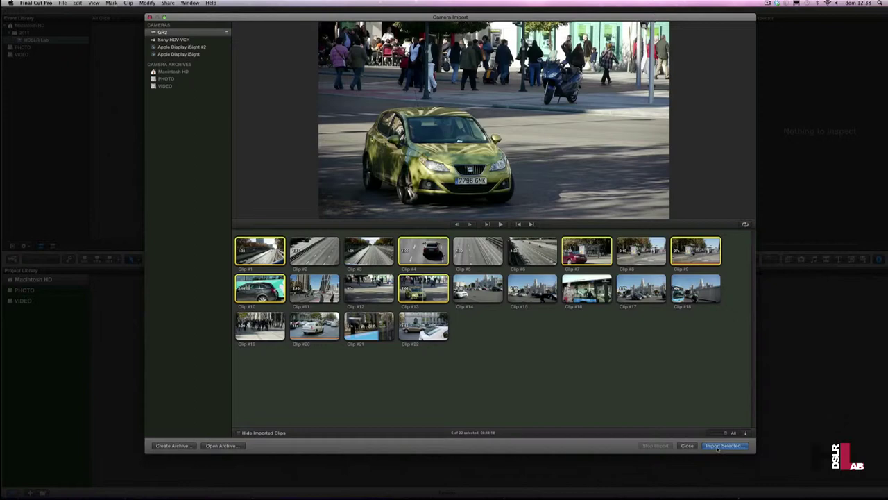
left_click(609, 352)
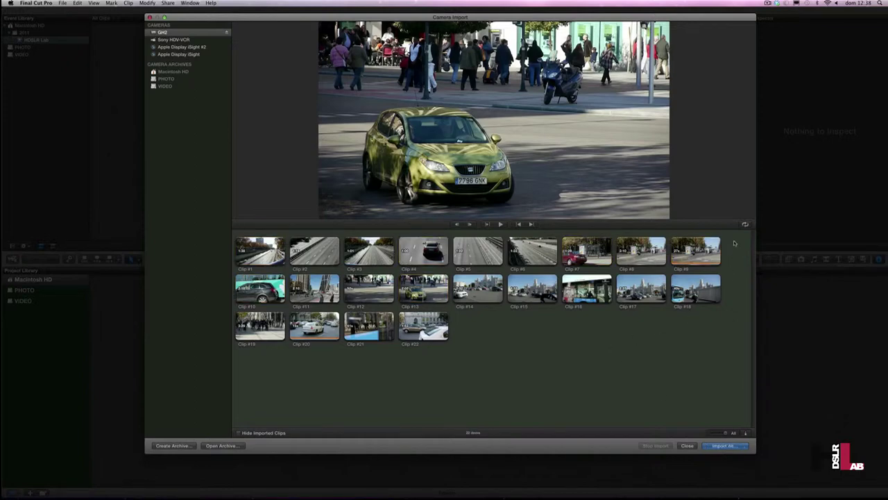
mouse_move(734, 239)
left_mouse_down()
mouse_move(562, 340)
mouse_move(270, 345)
left_mouse_up()
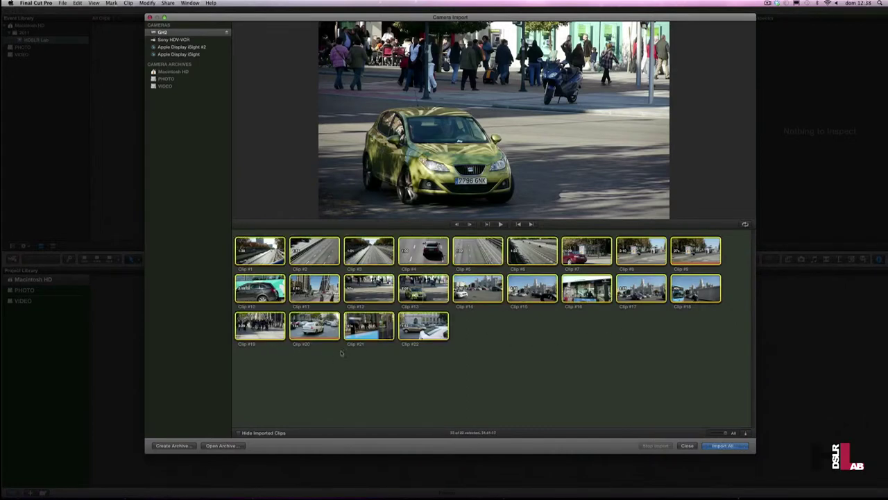
left_click(505, 338)
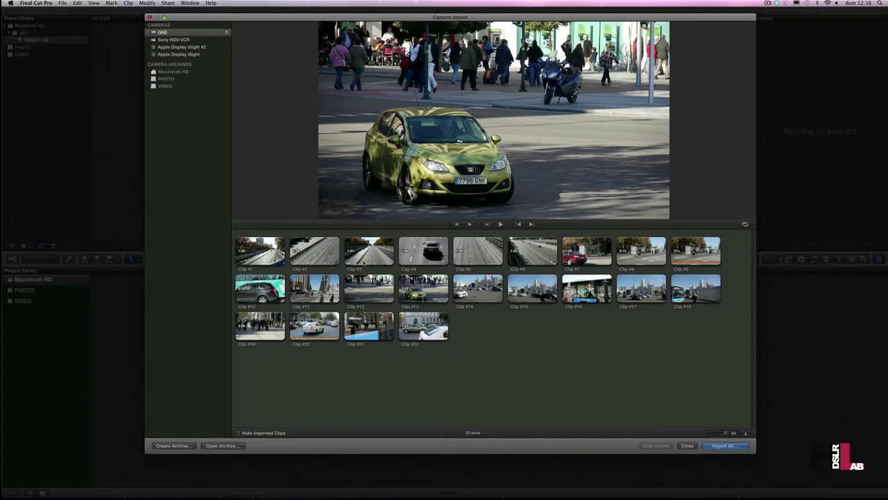
Select Clips 12 and 20 and bring up their import options for the HDSLR Lab event.
left_click(372, 290)
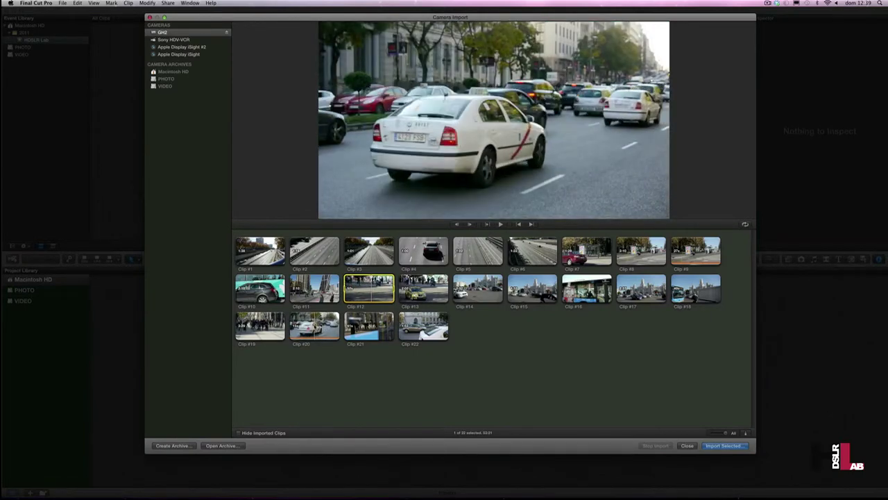
left_click(314, 325, "super")
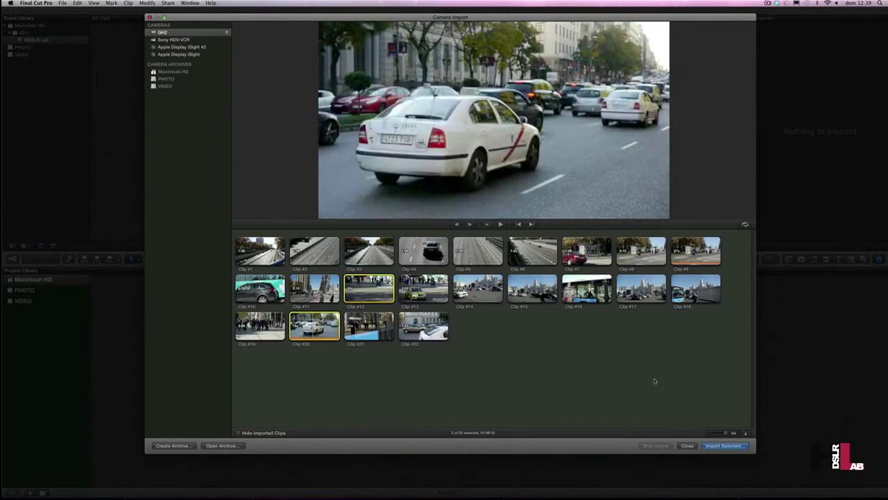
left_click(723, 448)
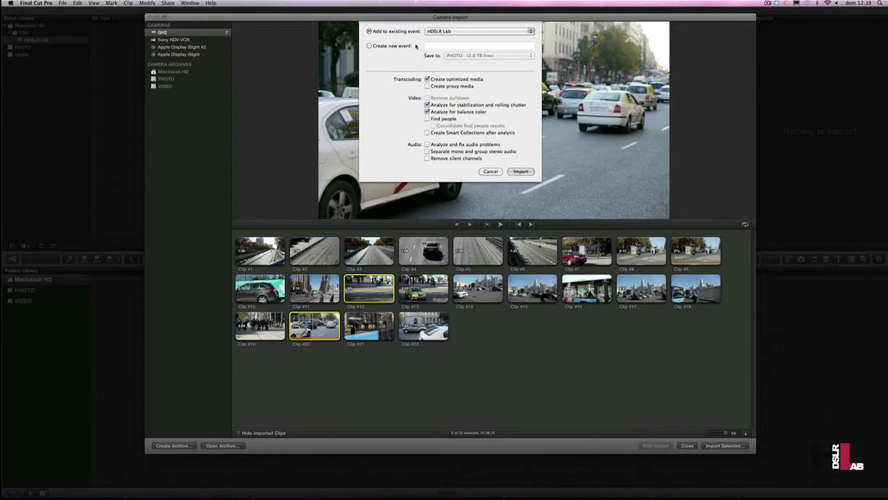
left_click(532, 32)
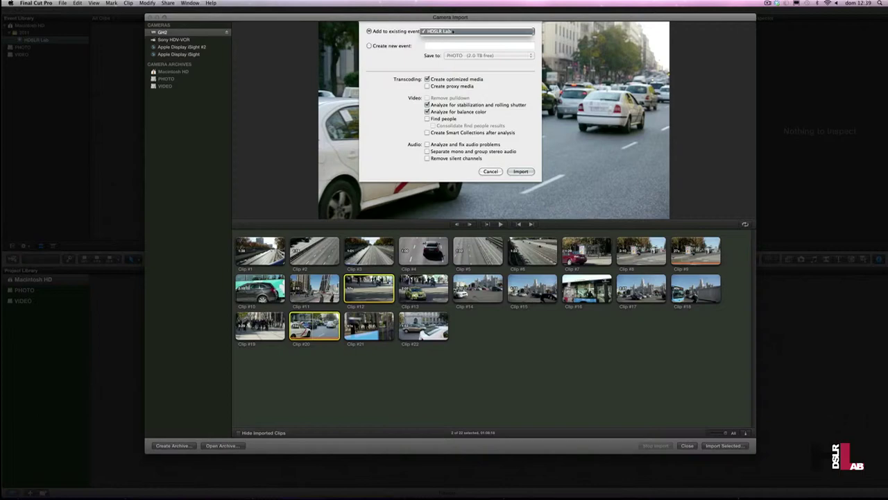
left_click(449, 32)
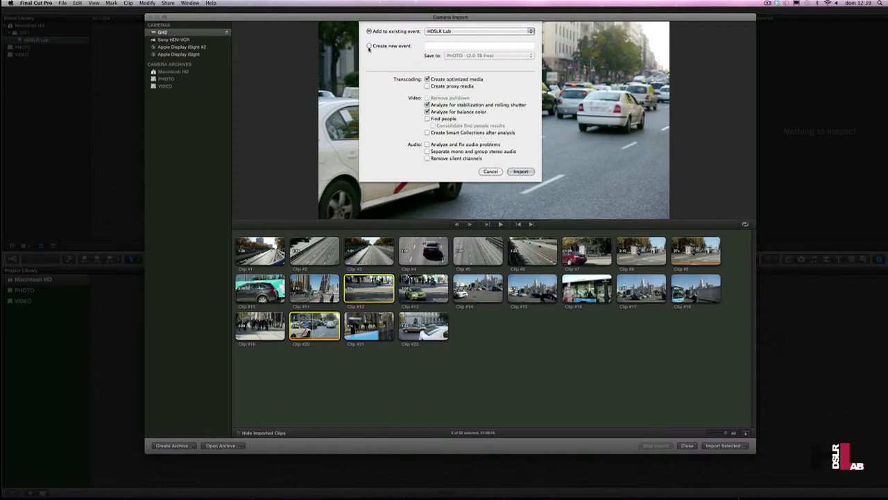
left_click(408, 48)
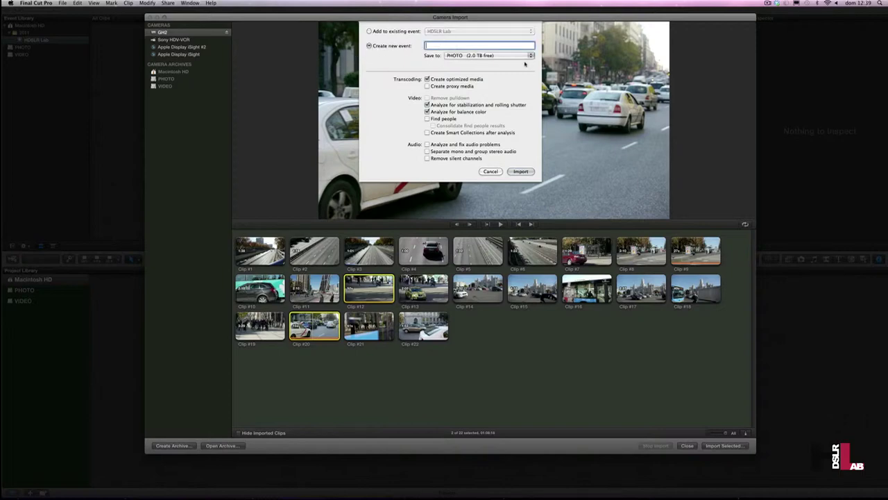
left_click(529, 57)
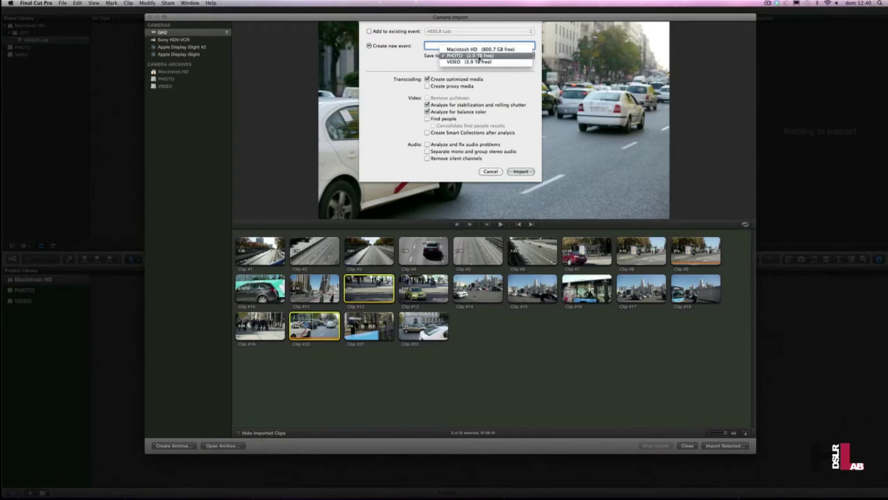
left_click(413, 37)
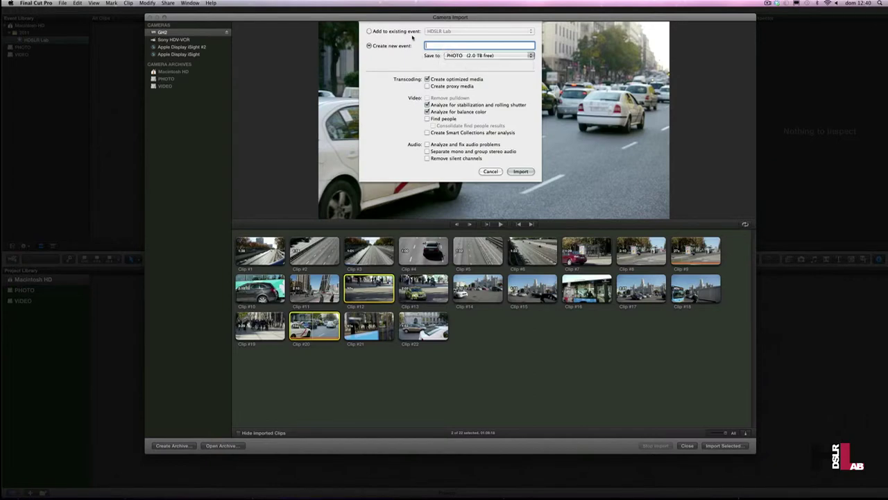
left_click(369, 31)
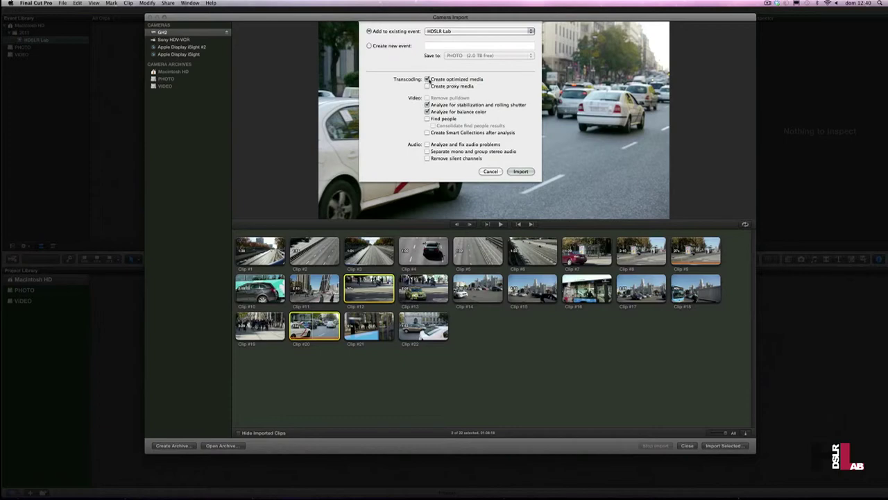
left_click(428, 79)
left_click(427, 80)
Import Clips 12 and 20 into HDSLR Lab, then close the Camera Import window.
mouse_move(488, 82)
left_click(526, 171)
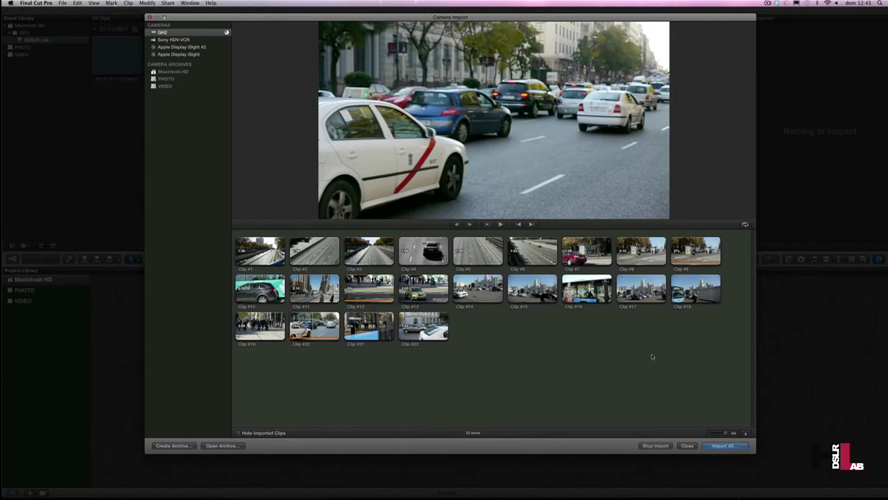
left_click(687, 445)
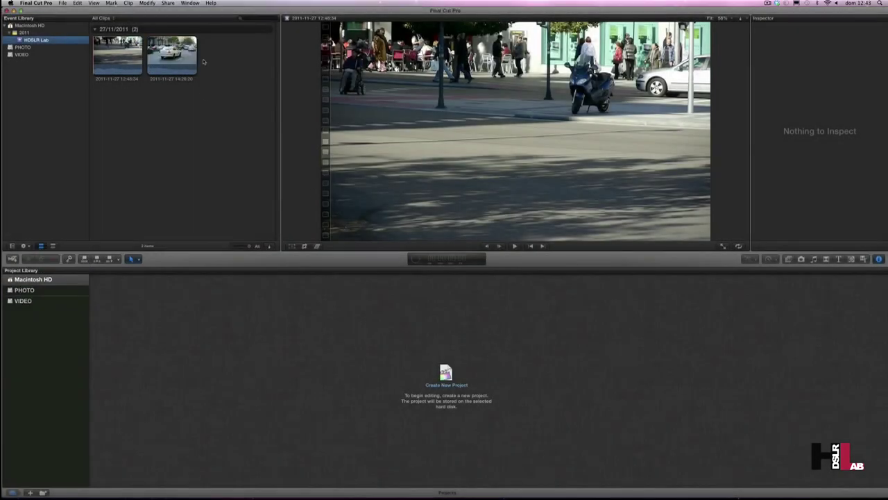
Play and pause the first imported clip, then play the second clip's taxi street scene.
left_click(514, 245)
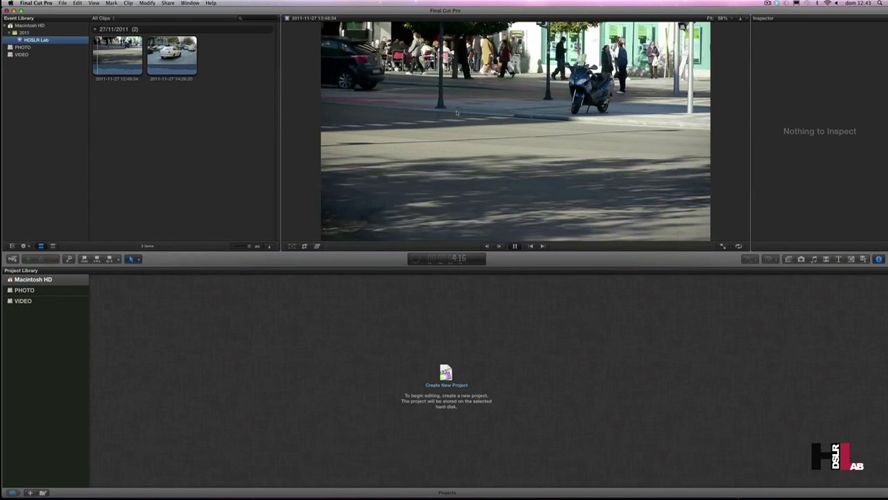
left_click(515, 247)
left_click(174, 56)
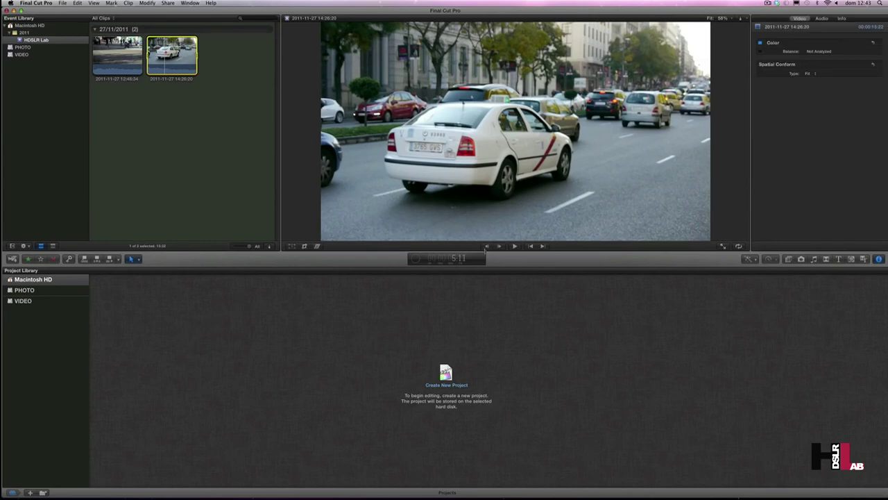
left_click(515, 245)
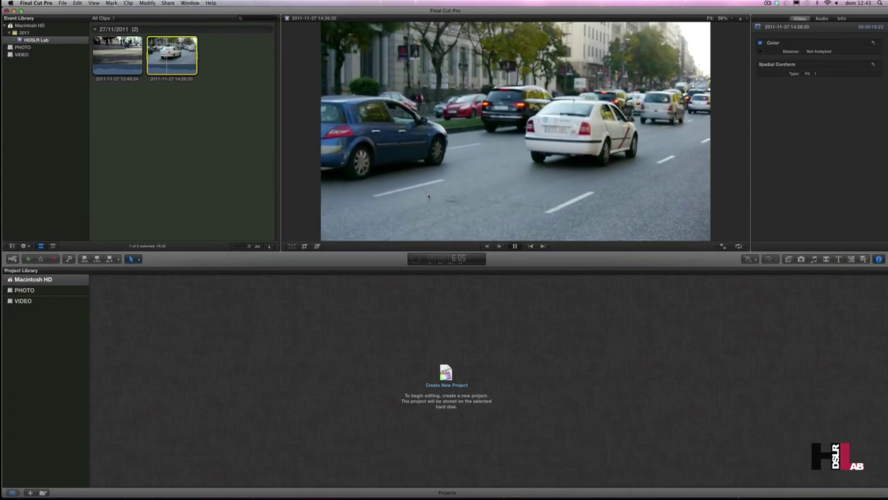